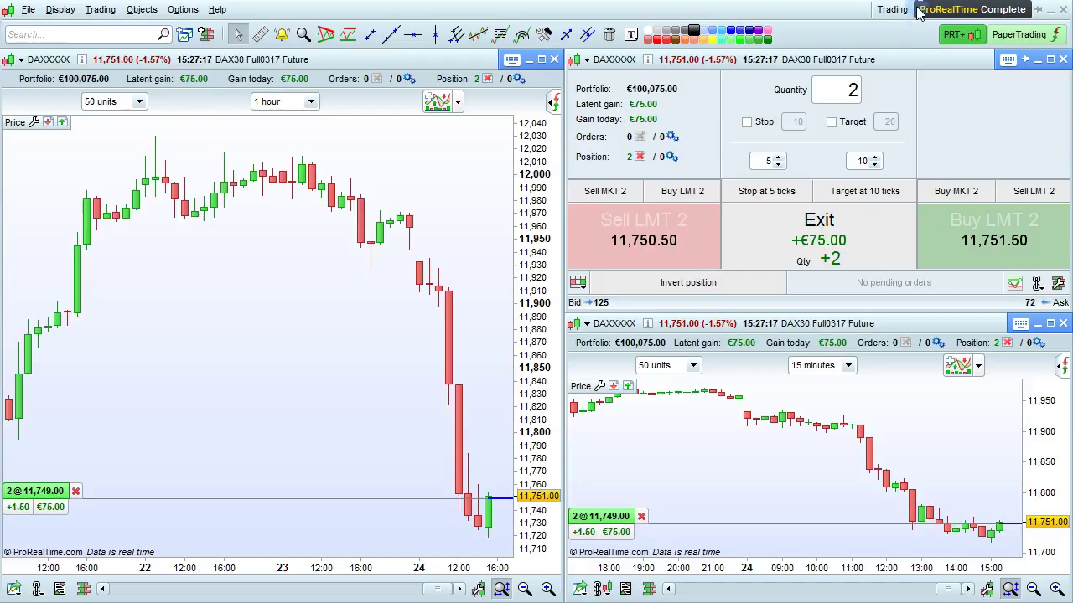
Step: Activate the scalping order book and Sell LMT 2 to close the two-lot DAX long
click(936, 72)
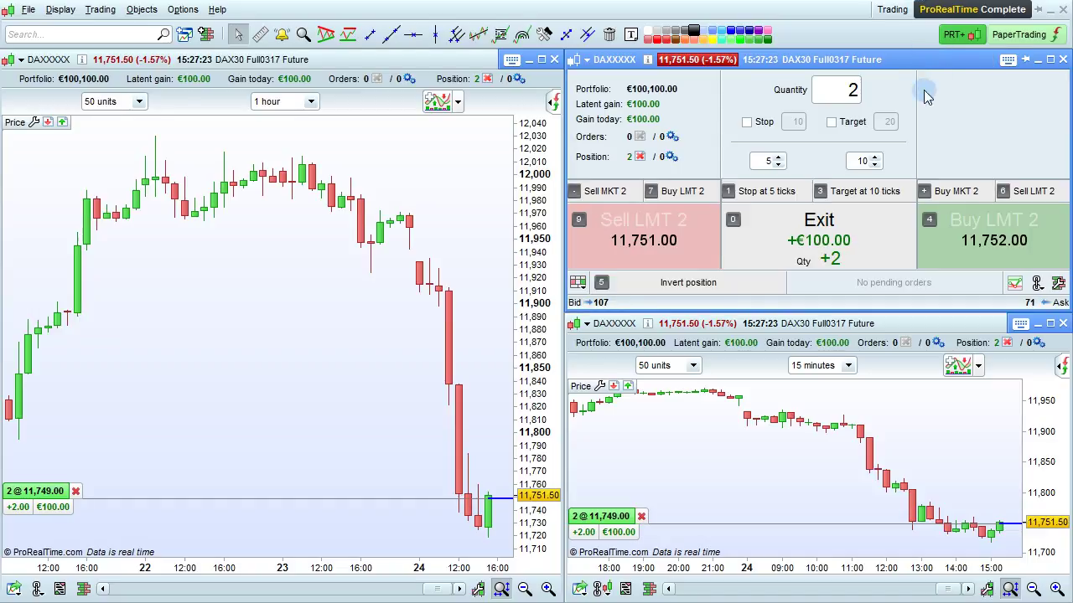
click(693, 235)
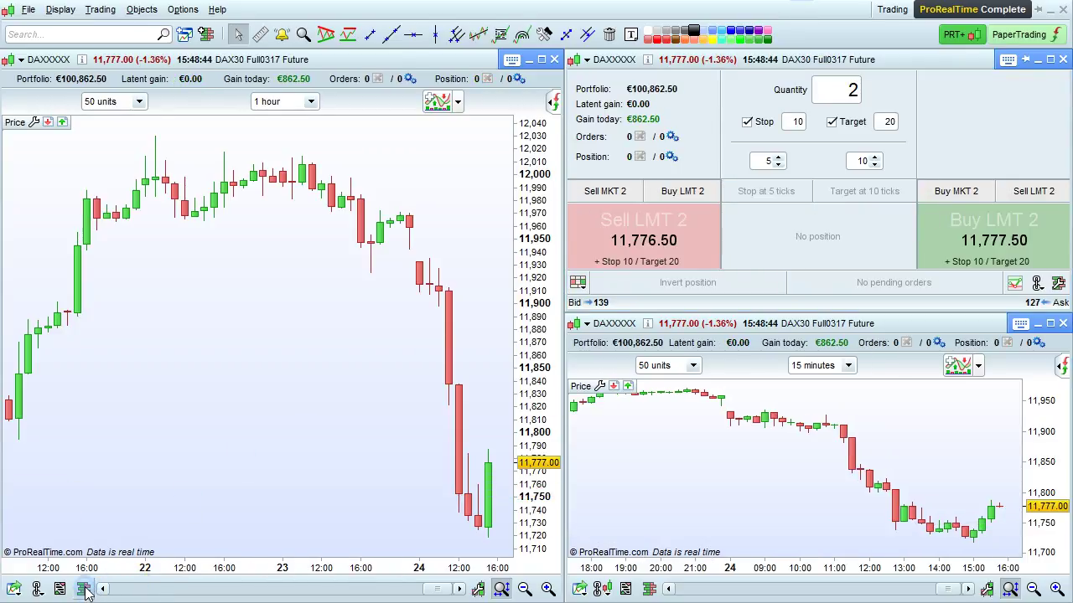
click(579, 283)
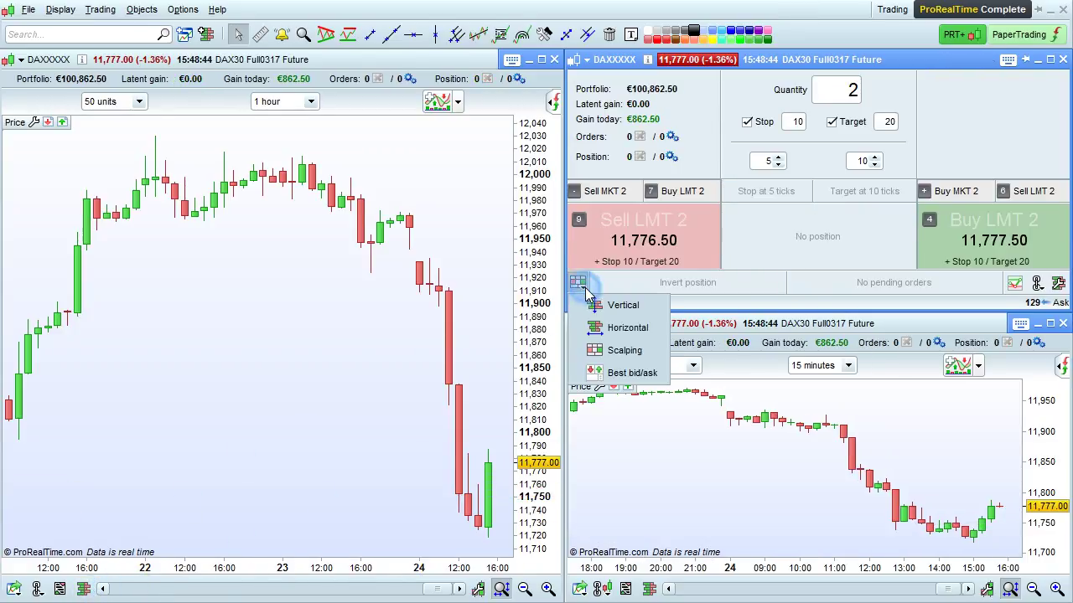
click(641, 352)
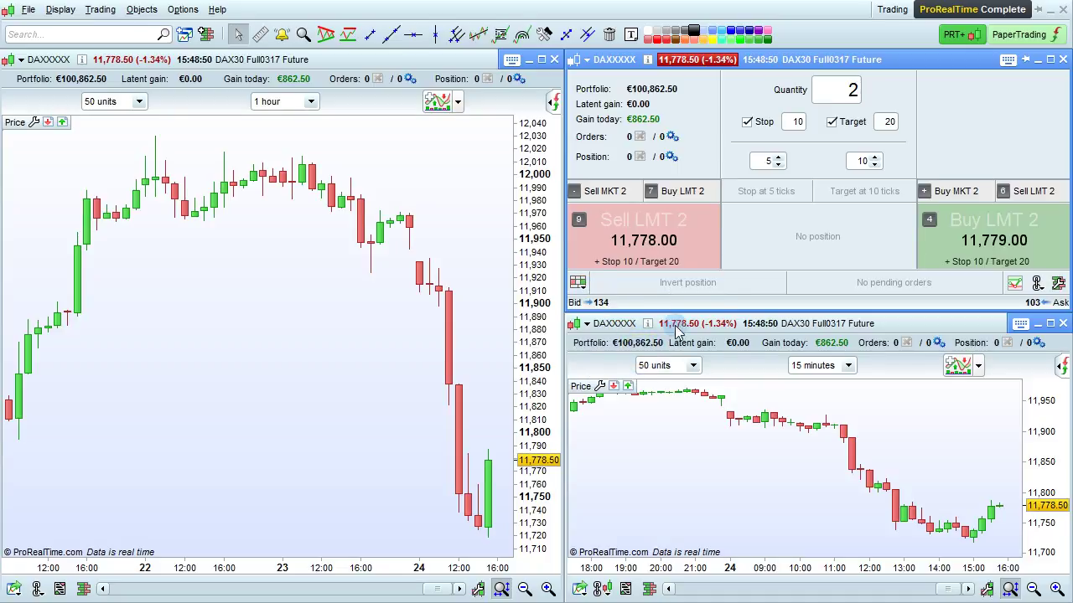
click(842, 94)
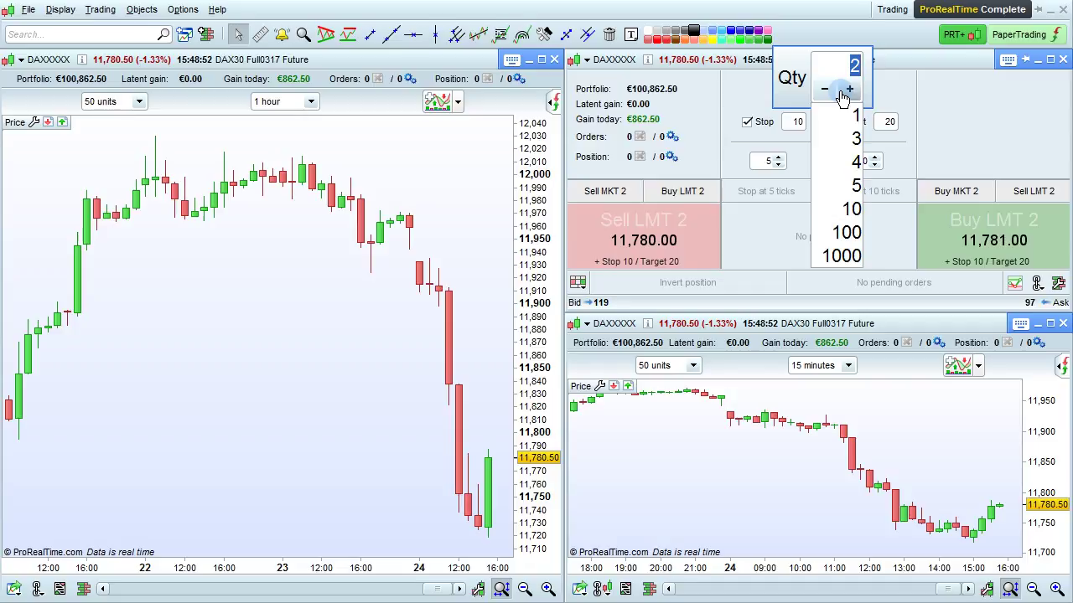
click(803, 141)
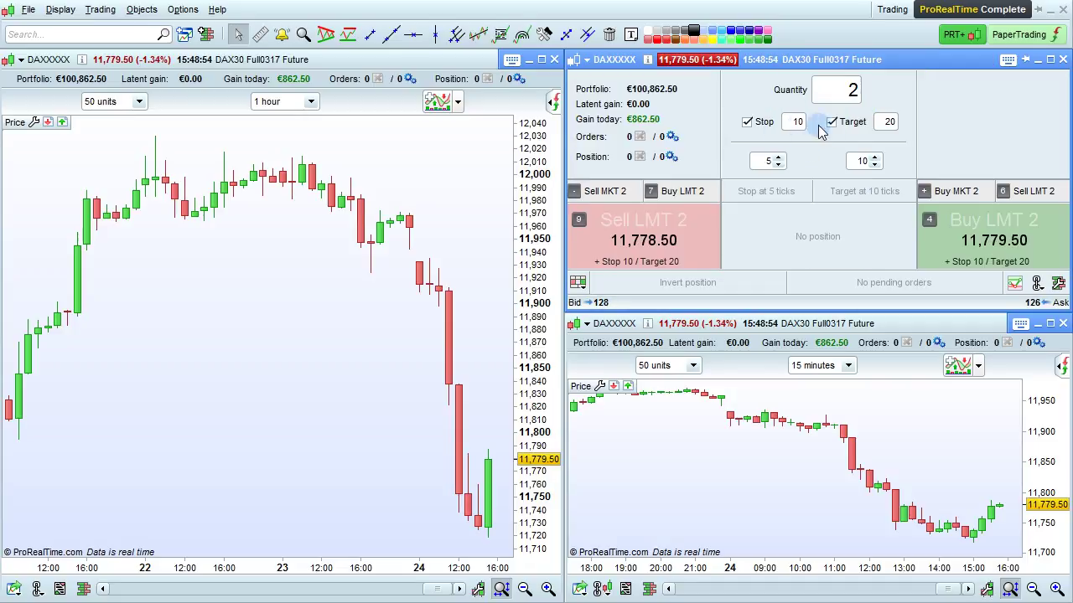
click(887, 123)
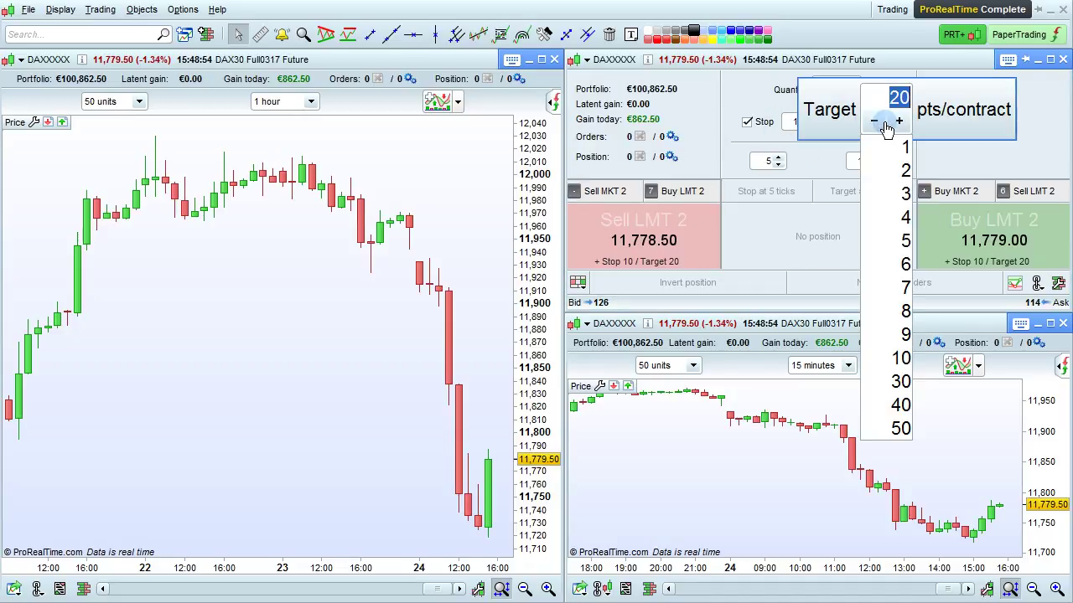
click(792, 126)
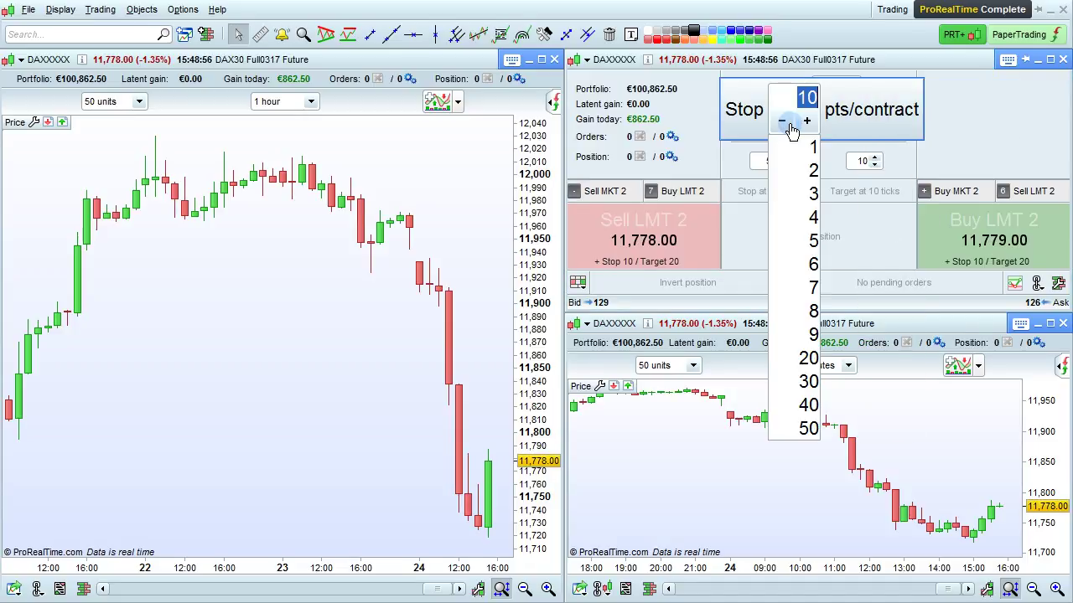
click(855, 150)
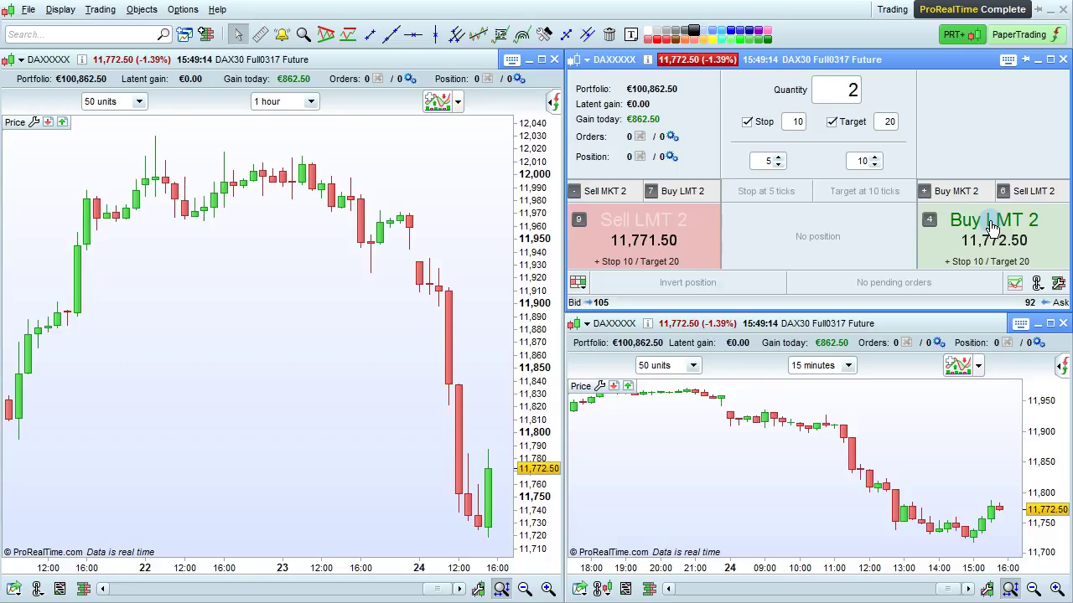
Step: Sell 2 DAX contracts with Stop 10 and Target 20 attached, then exit and cancel both orders
click(685, 237)
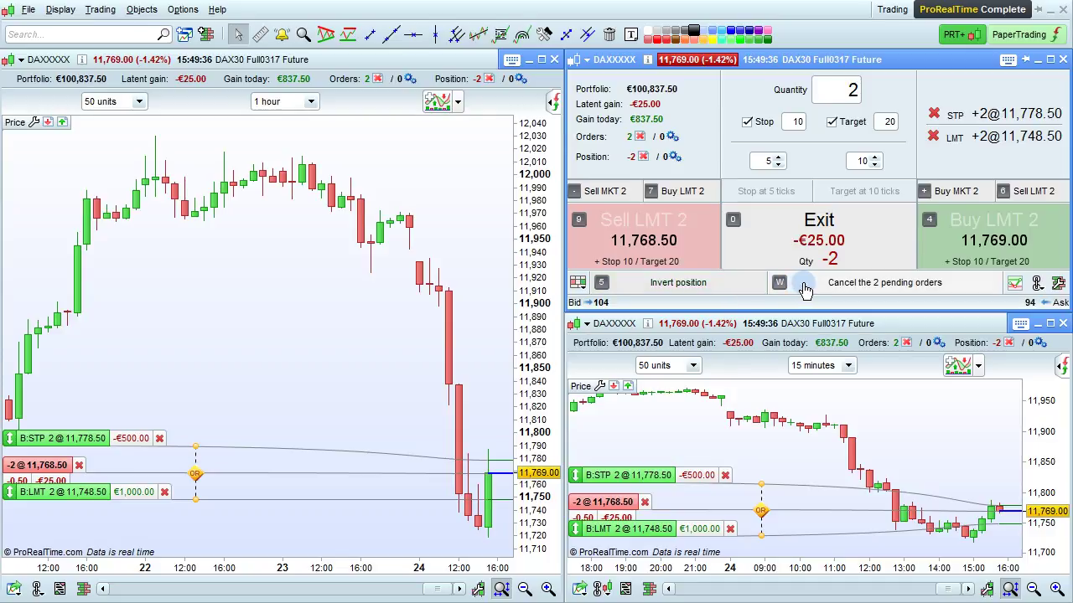
click(834, 231)
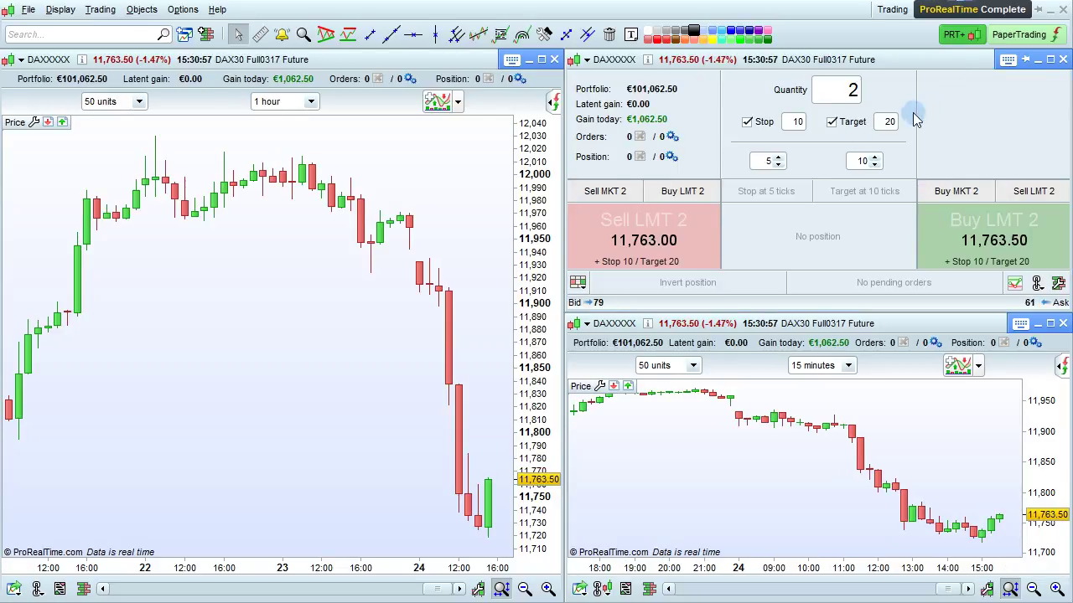
Step: Turn off automatic Stop and Target and buy 2 contracts at the limit price
click(747, 122)
click(830, 122)
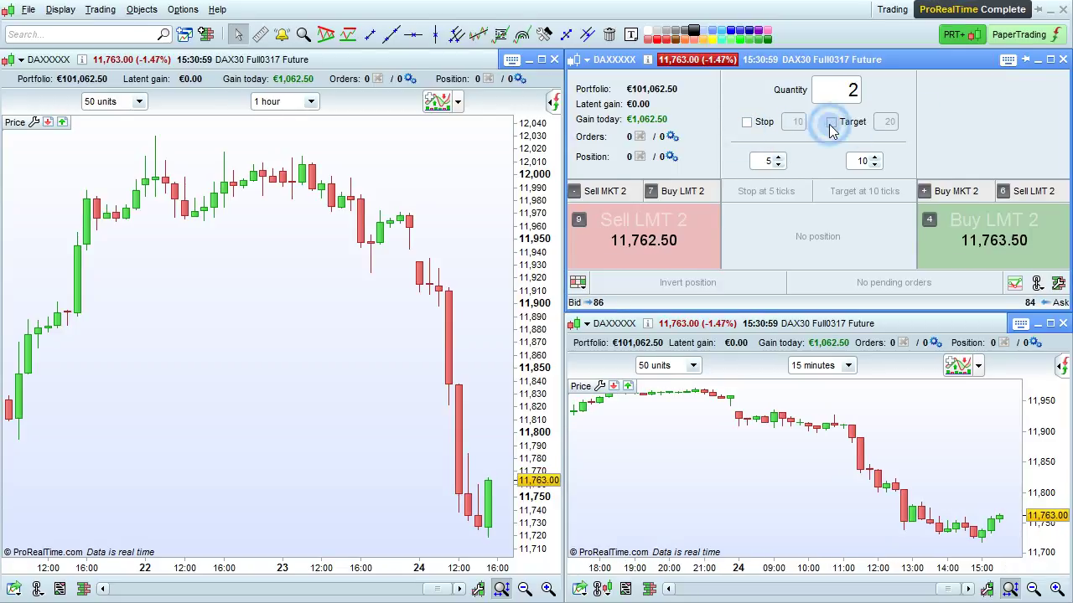
click(979, 254)
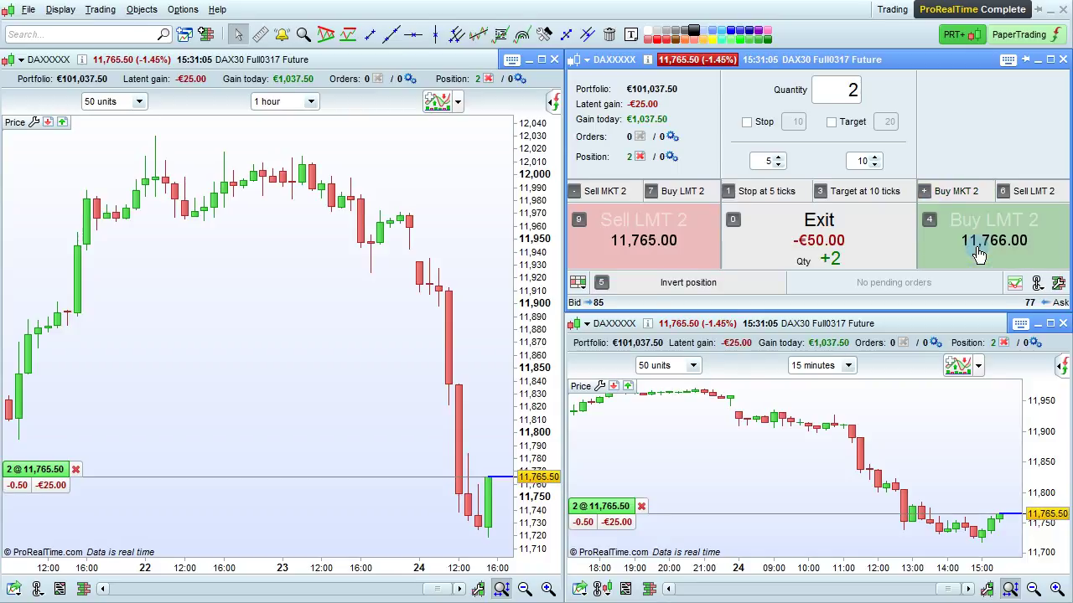
Step: Place a stop order 5 ticks from entry
click(778, 165)
click(778, 157)
click(770, 193)
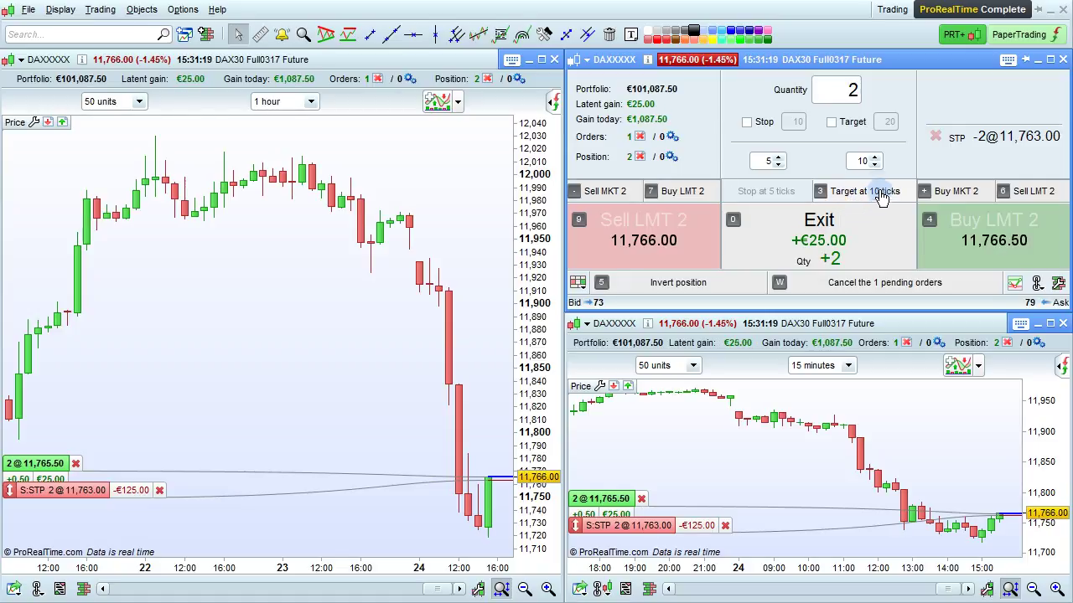
Step: Place a target order 10 ticks away, then exit the long and cancel pending orders
click(874, 165)
click(874, 165)
click(875, 156)
click(875, 157)
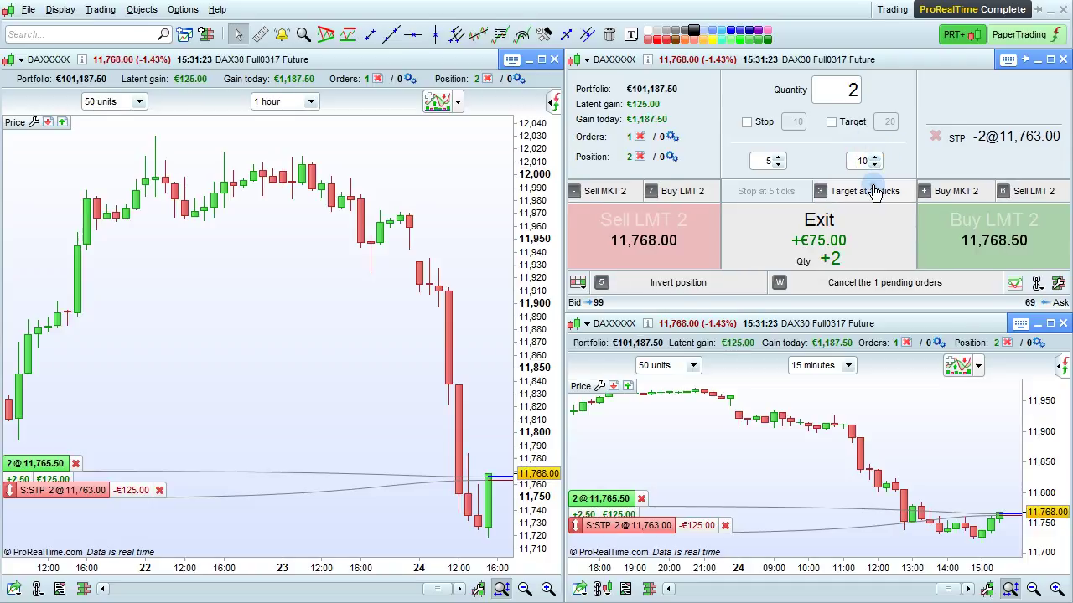
click(874, 191)
click(830, 228)
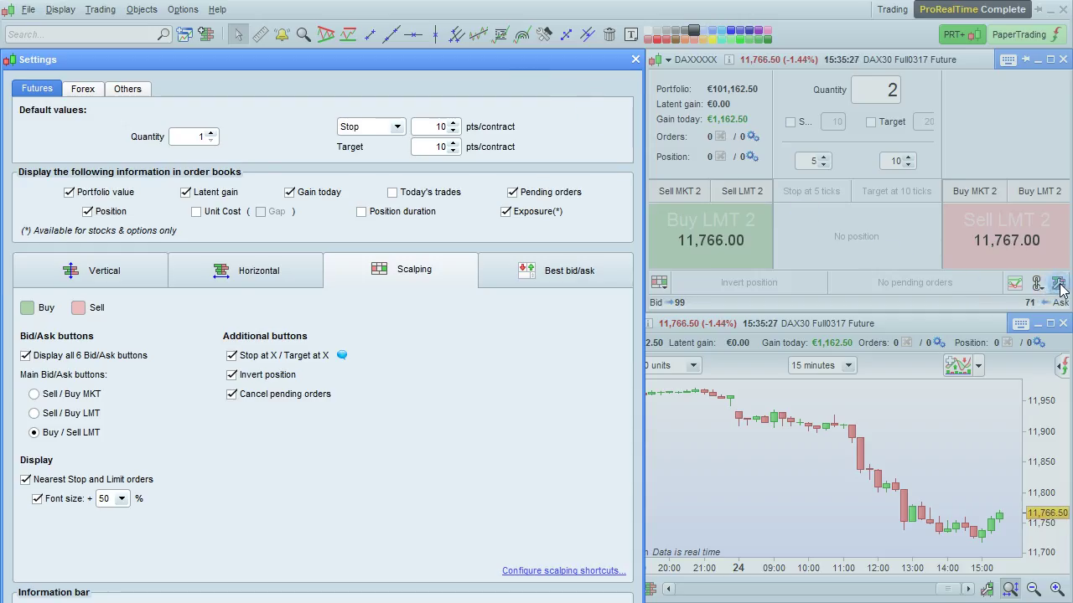
Step: On the Scalping settings, toggle Display all 6 Bid/Ask buttons off and back on
click(393, 281)
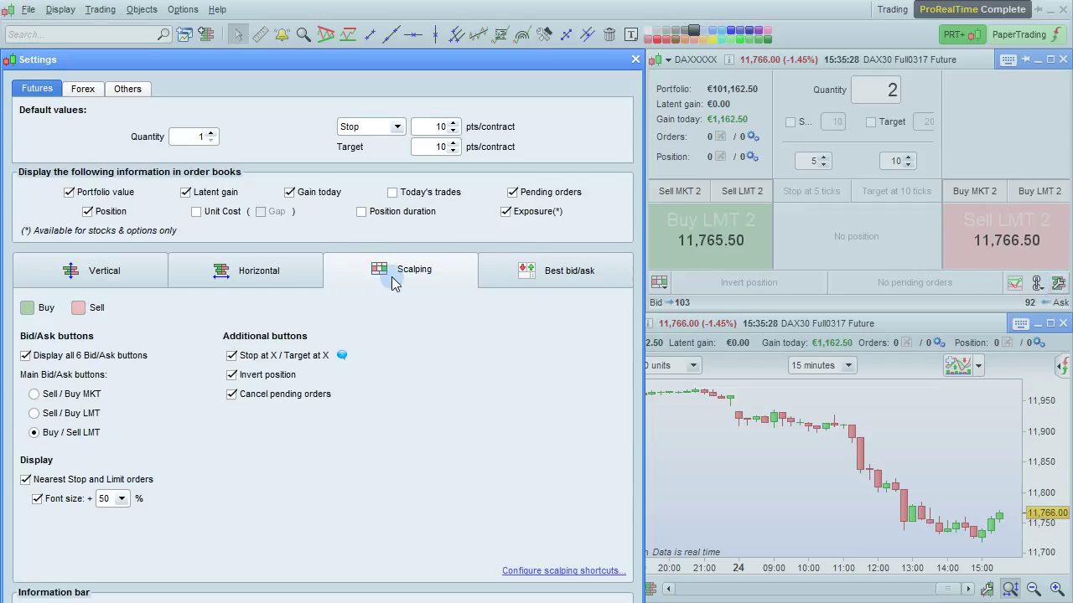
click(40, 355)
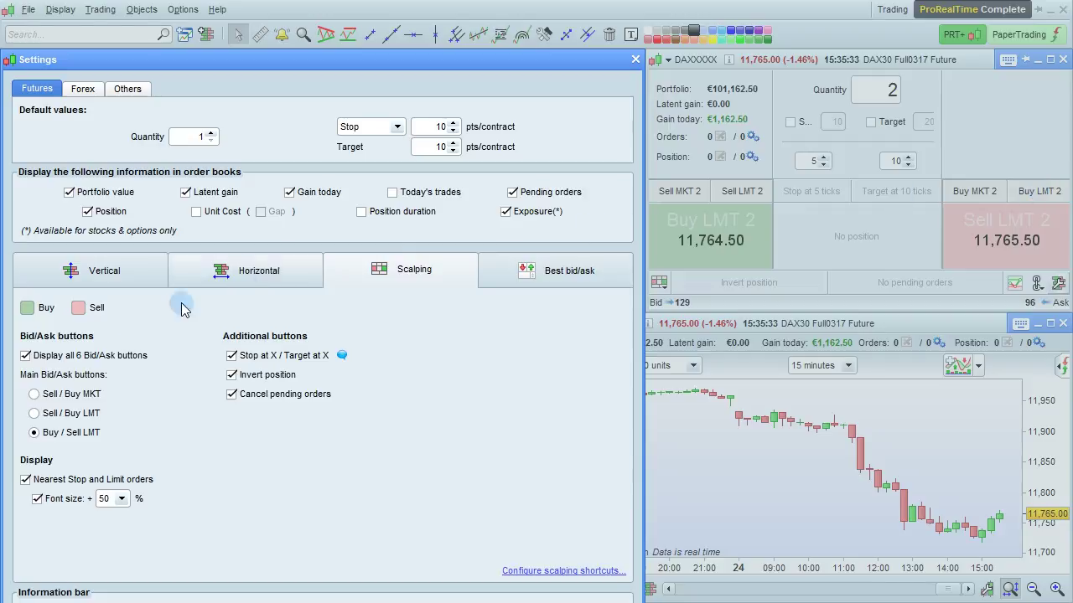
click(88, 355)
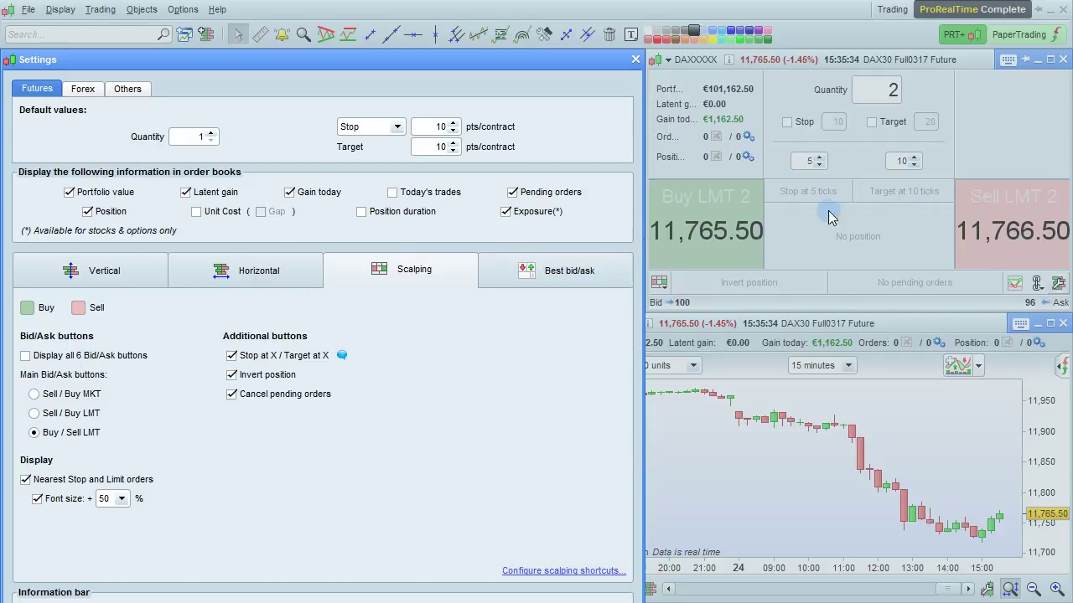
click(87, 356)
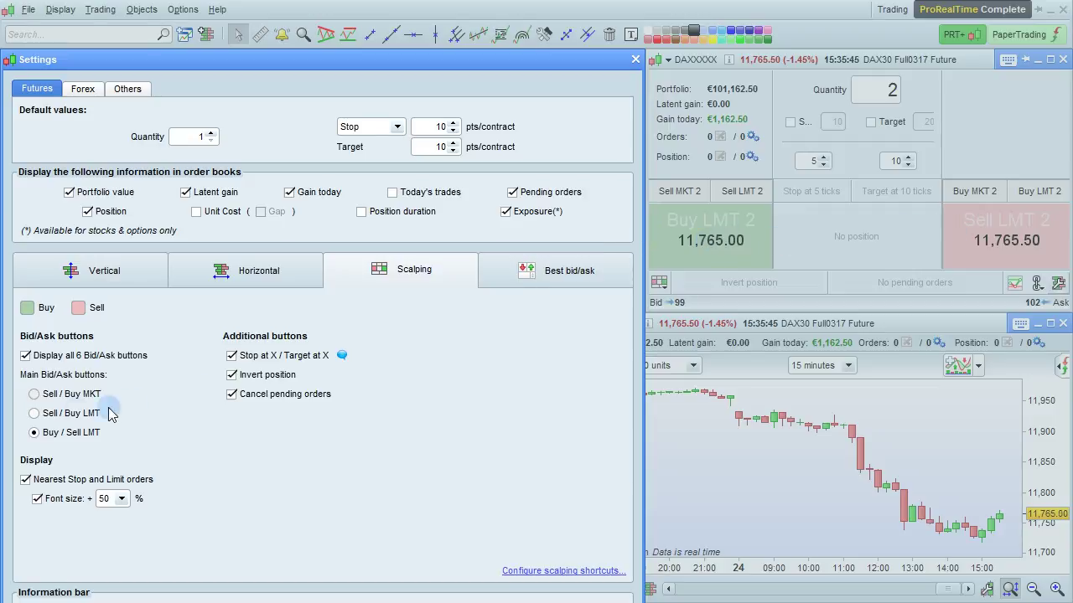
Step: Set the main Bid/Ask buttons to Buy / Sell LMT after trying market and Sell / Buy limit
click(61, 399)
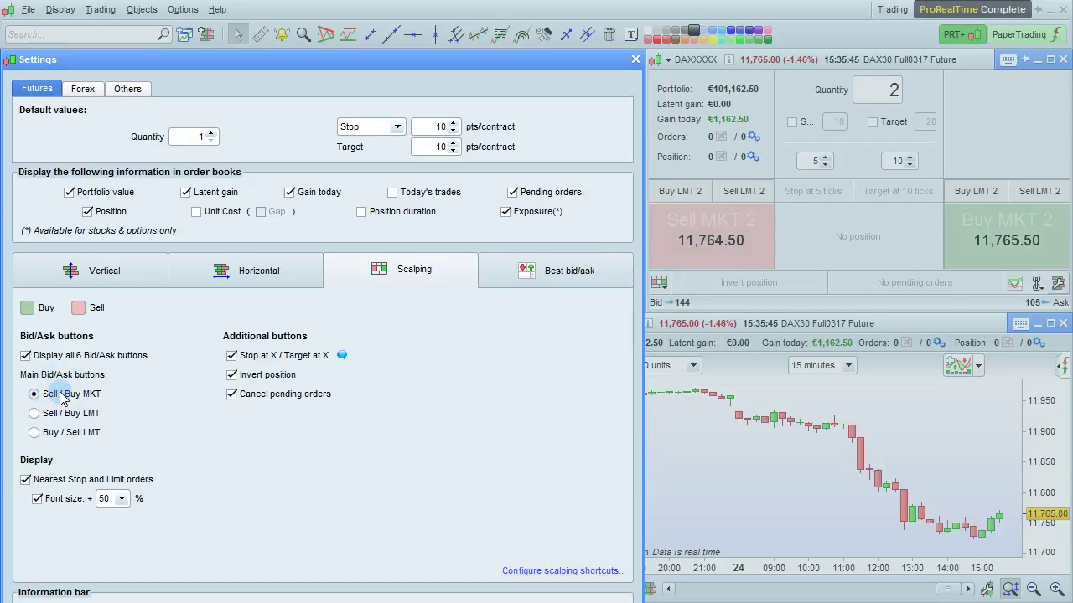
click(61, 414)
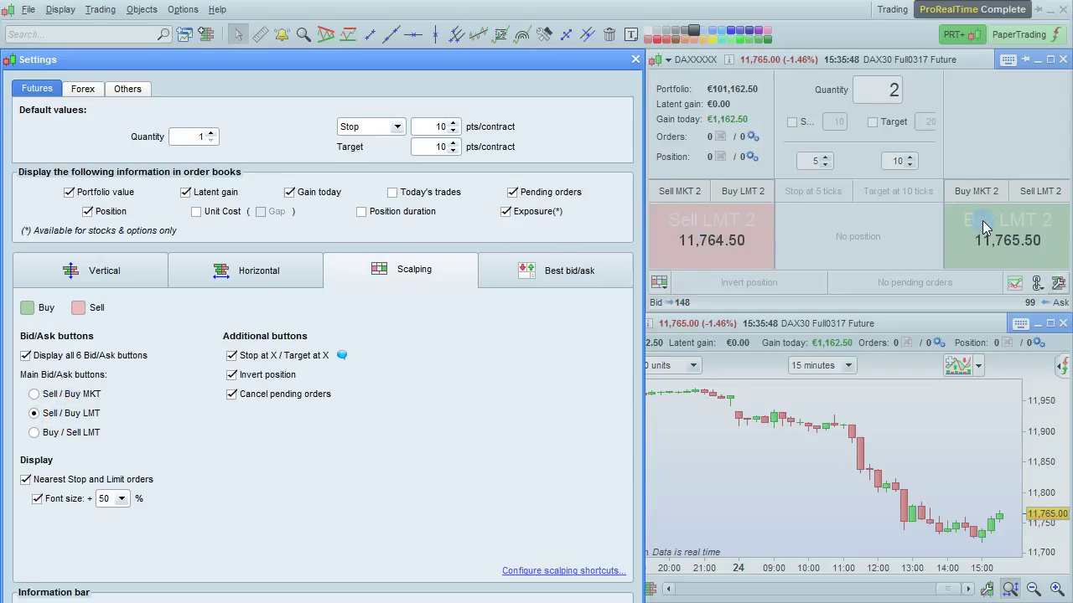
click(94, 434)
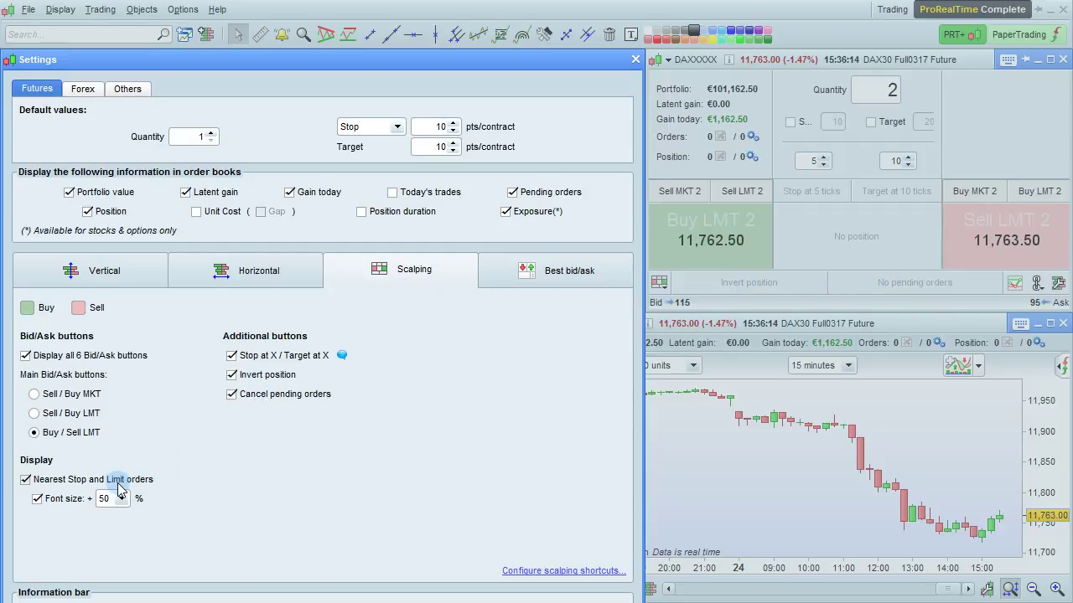
Step: Toggle Nearest Stop and Limit orders off and back on so they remain displayed
click(118, 485)
click(118, 485)
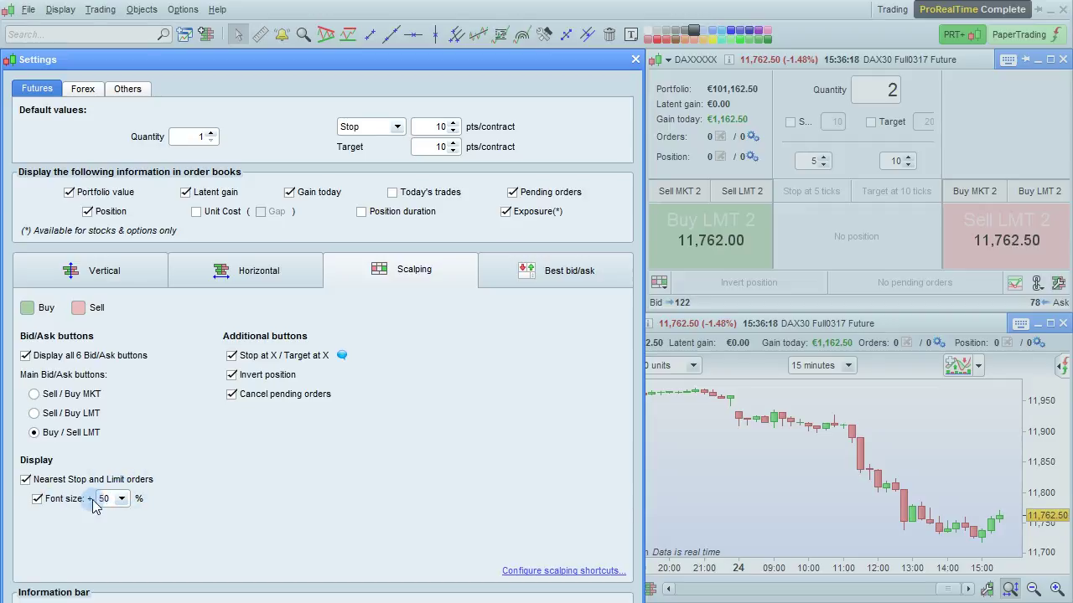